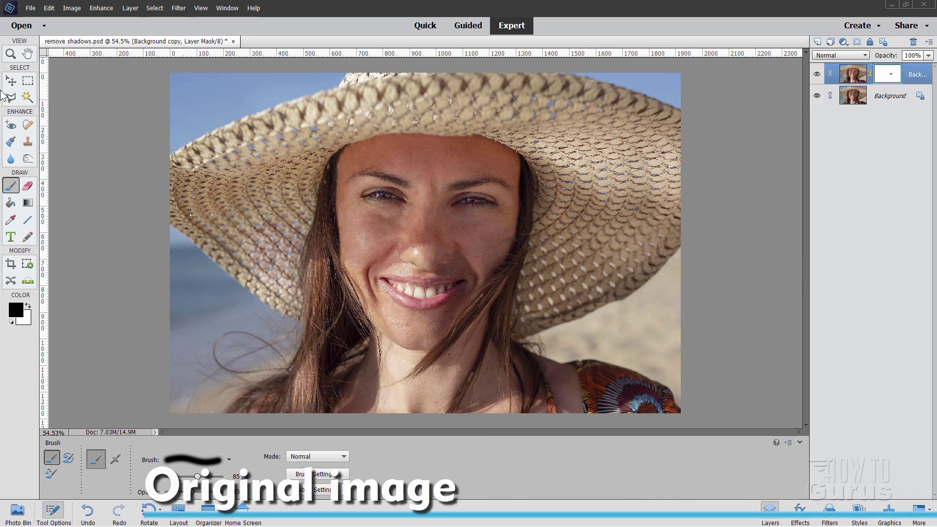
# Step: Delete the masked Background copy layer, applying its mask first
pyautogui.click(10, 84)
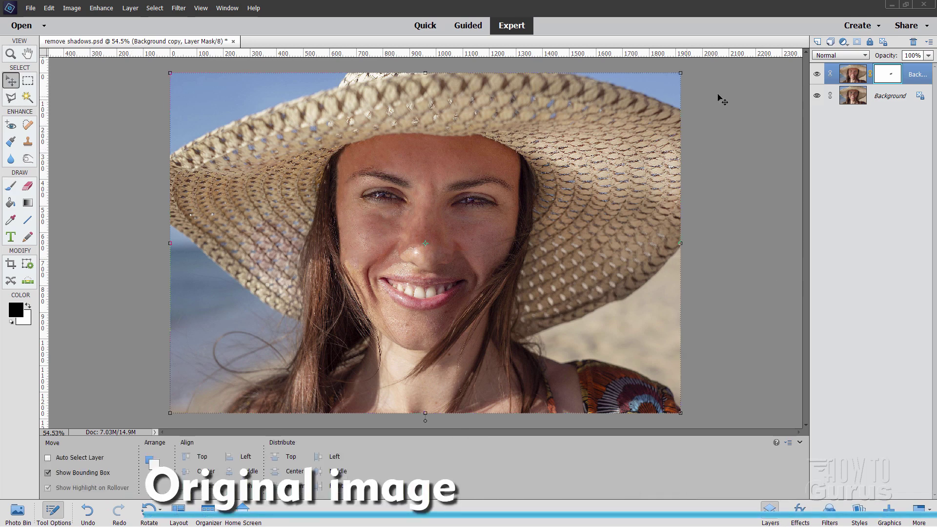
pyautogui.click(913, 42)
pyautogui.click(422, 195)
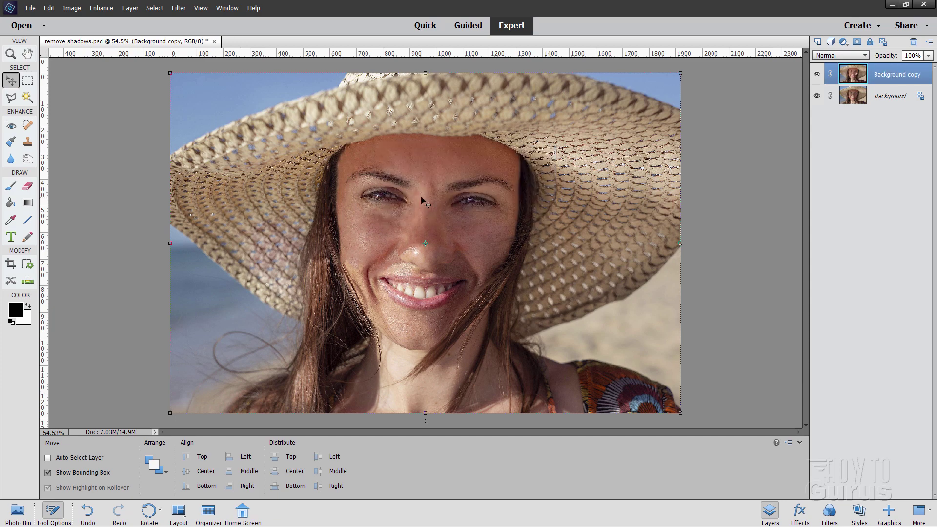
pyautogui.click(913, 42)
pyautogui.click(429, 192)
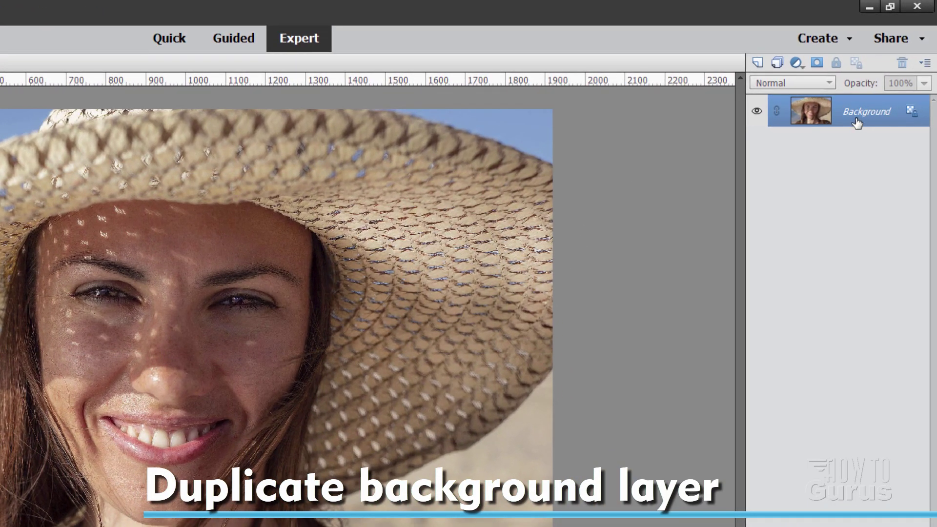
# Step: Duplicate the Background layer as Background copy and hide the original Background
pyautogui.rightClick(868, 92)
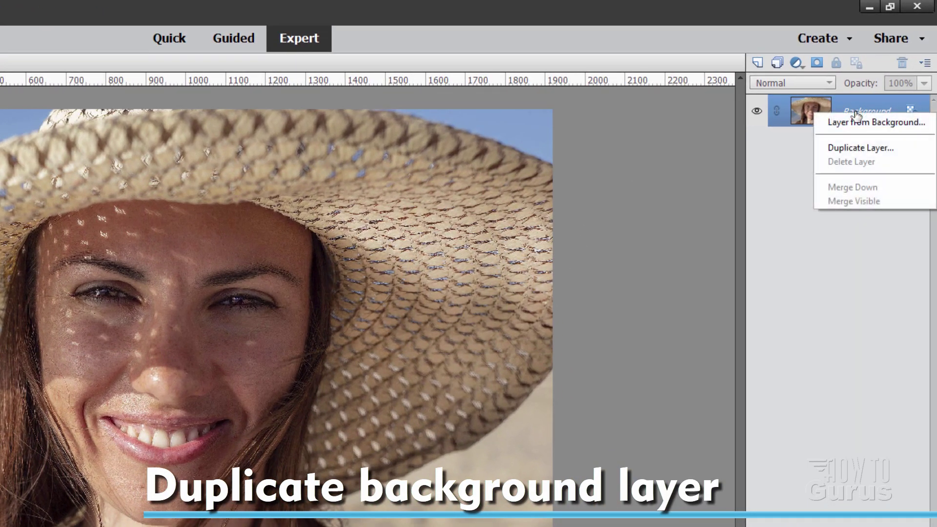
pyautogui.click(854, 148)
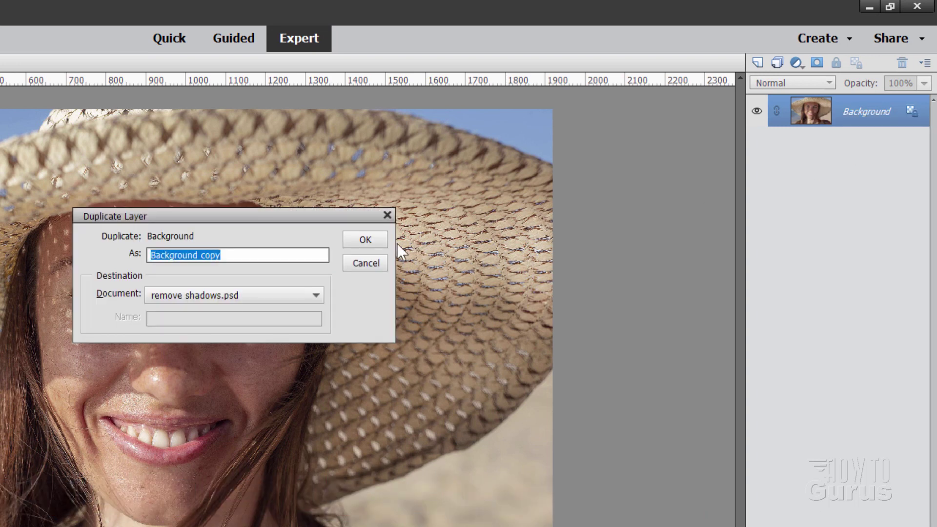
pyautogui.click(377, 239)
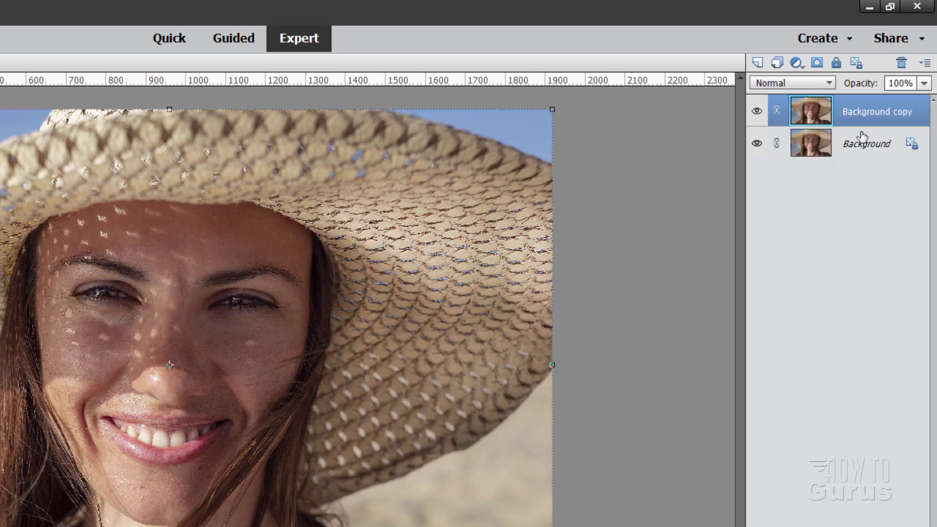
pyautogui.click(762, 146)
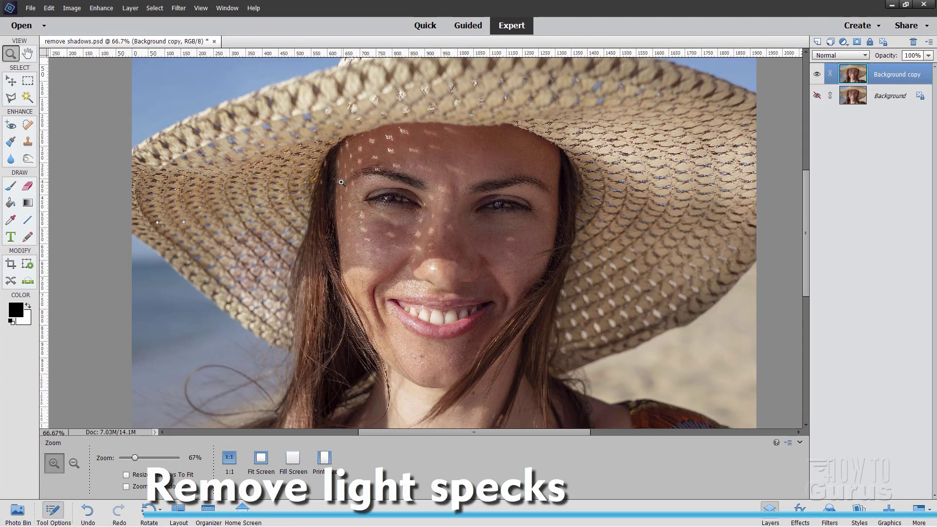
# Step: Zoom the face to 100% and pick the Spot Healing Brush for the sun specks
pyautogui.click(380, 187)
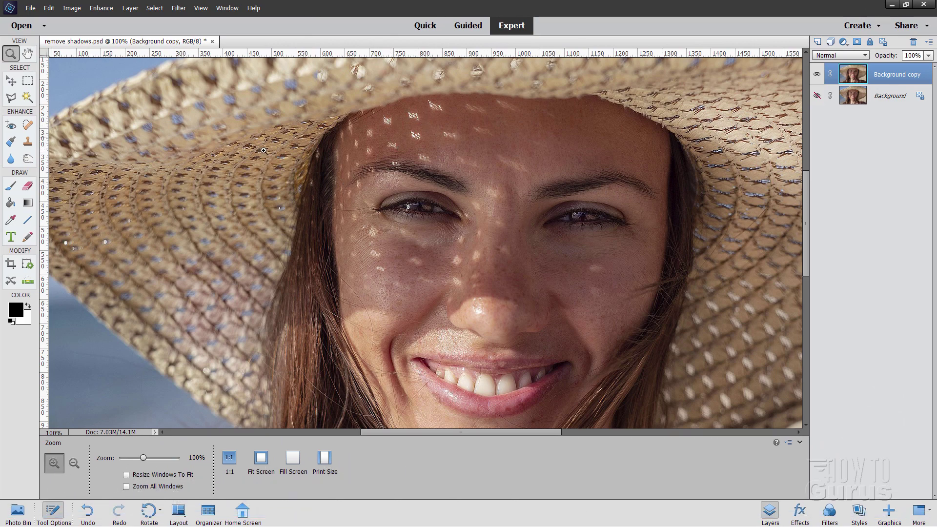
pyautogui.click(29, 127)
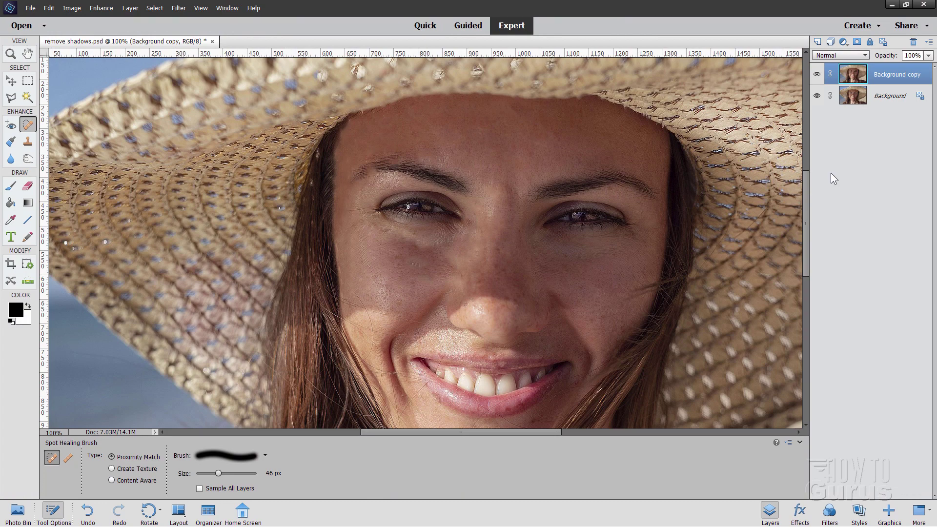
pyautogui.click(817, 75)
pyautogui.click(817, 74)
pyautogui.click(817, 75)
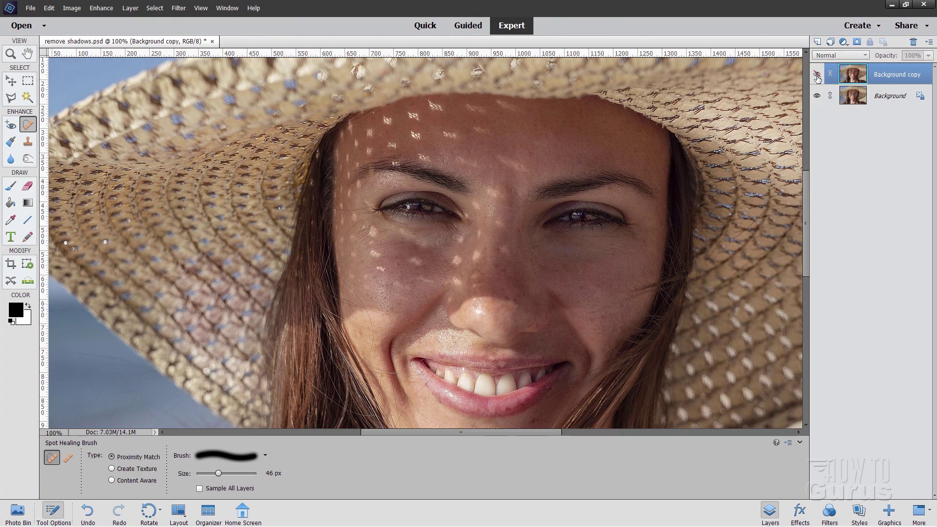
pyautogui.click(817, 74)
pyautogui.click(817, 75)
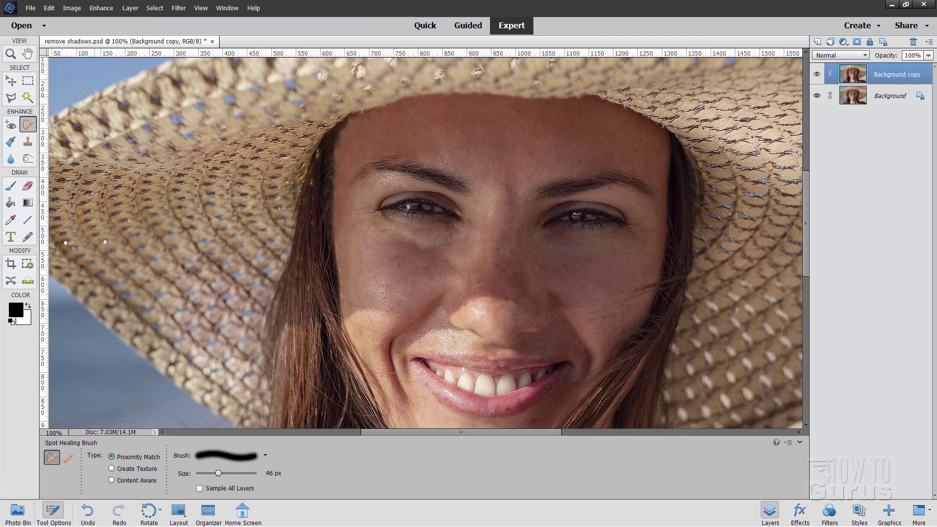
pyautogui.click(11, 82)
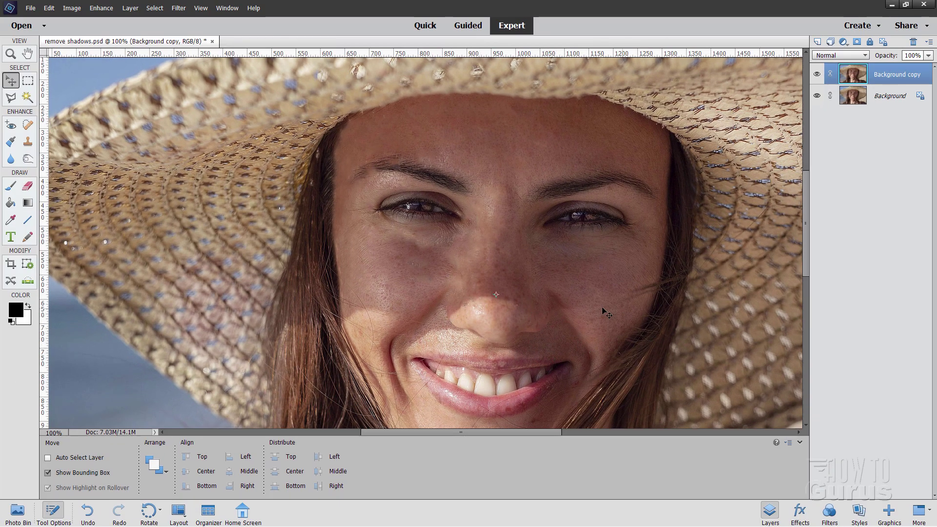
# Step: Choose the Polygonal Lasso and set its selection feather to 3 px
pyautogui.click(12, 99)
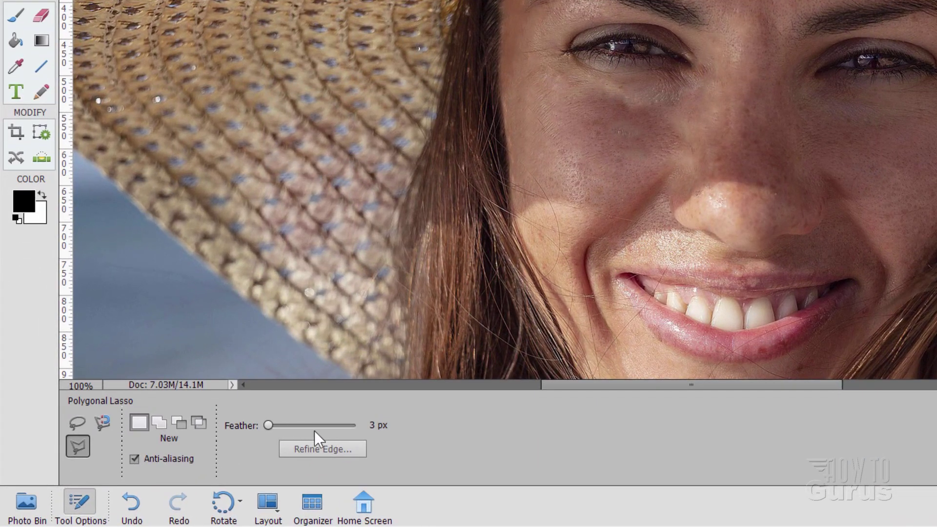
pyautogui.click(372, 426)
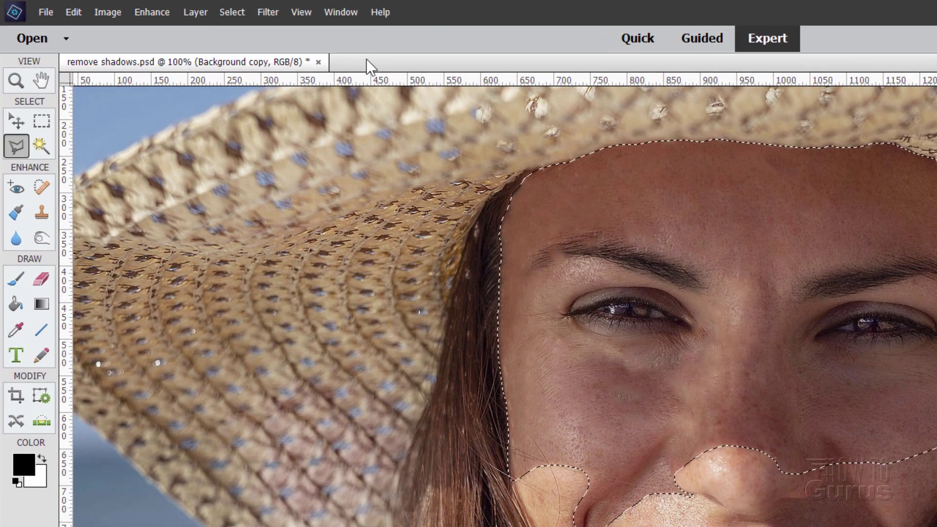
# Step: Copy the selected face area onto a new Layer 1 with Layer Via Copy
pyautogui.click(195, 11)
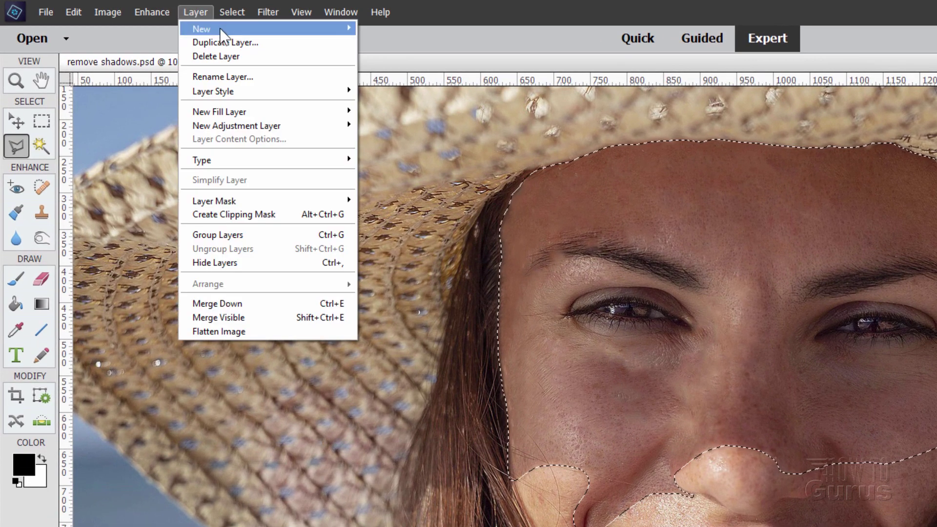
pyautogui.moveTo(220, 28)
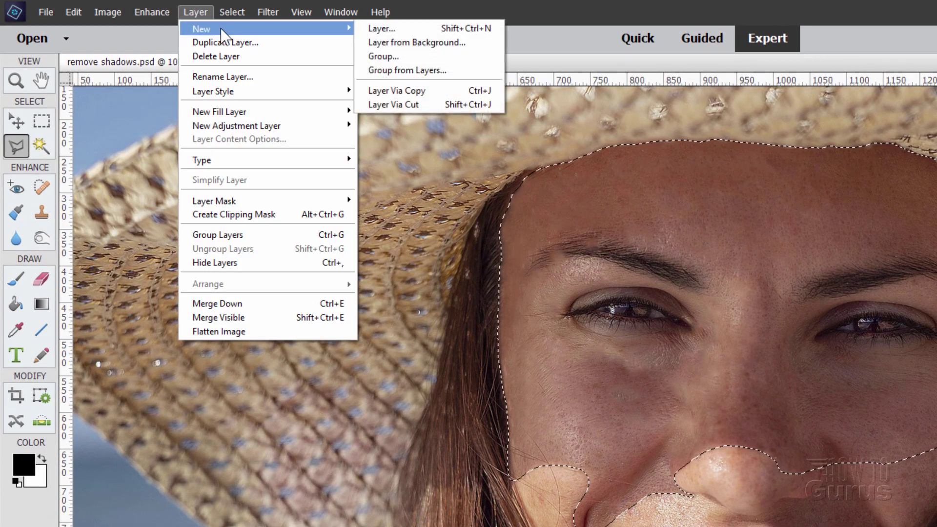
pyautogui.click(461, 87)
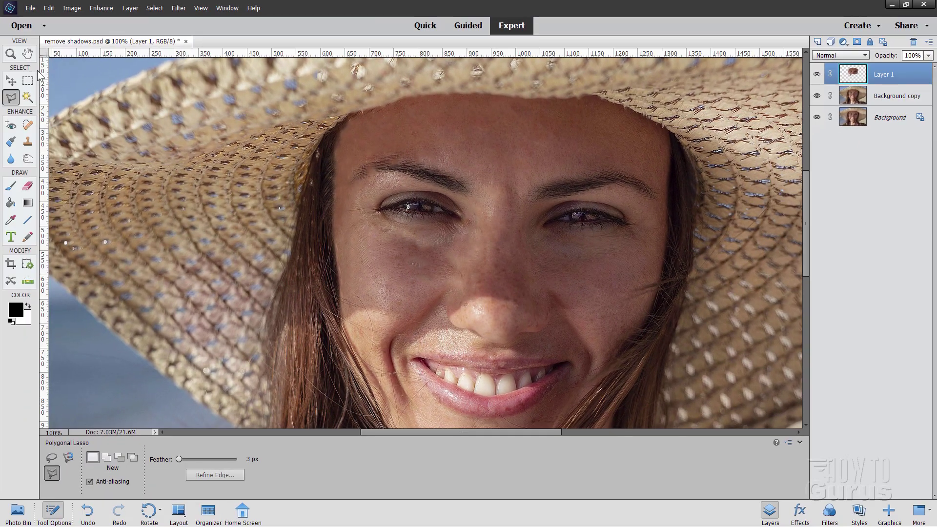
pyautogui.click(11, 80)
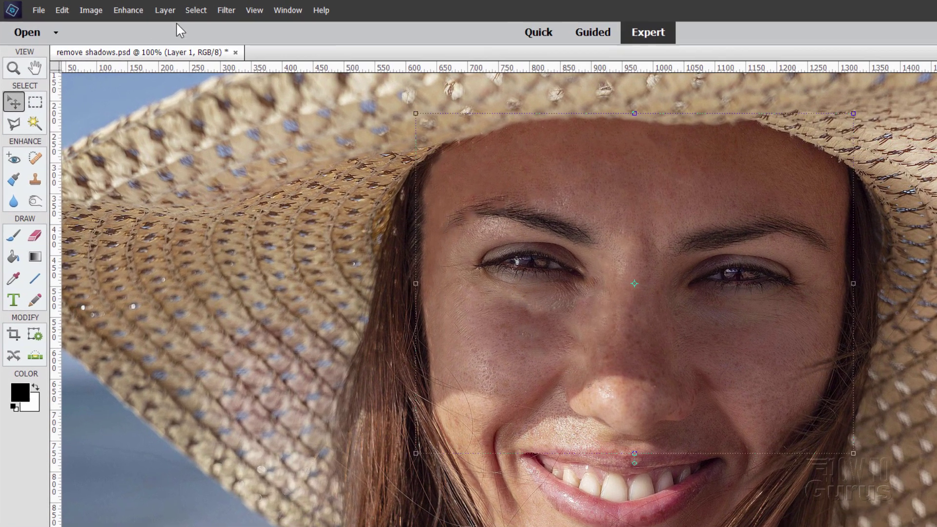
# Step: Add a Levels adjustment clipped to Layer 1 and set its midtone slider to 1.17
pyautogui.click(129, 8)
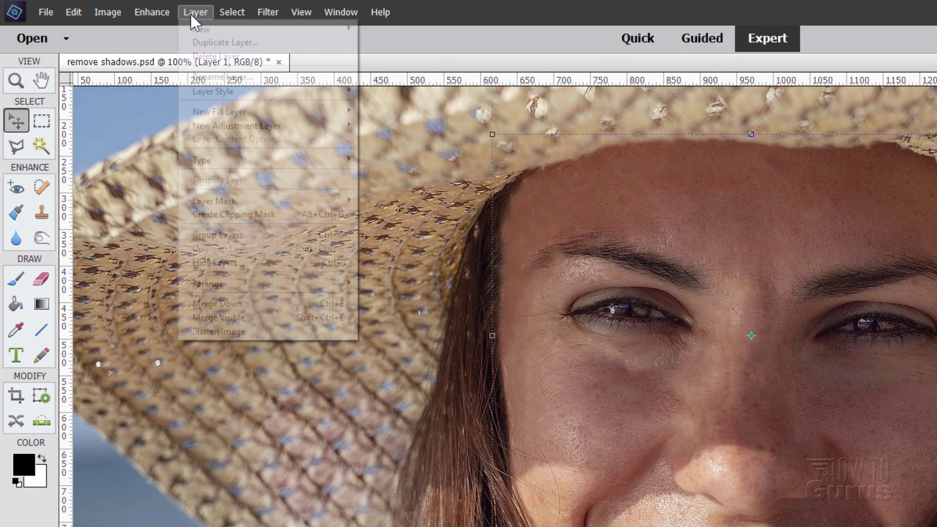
pyautogui.moveTo(221, 122)
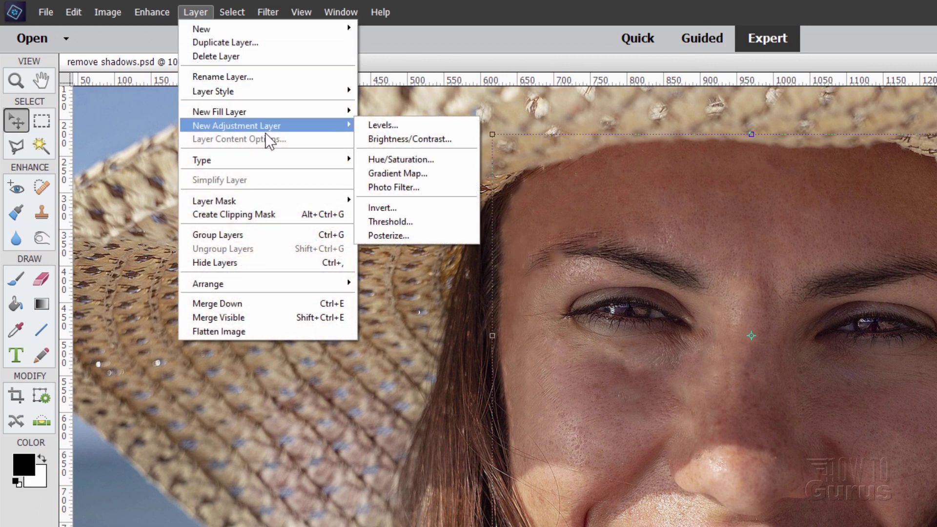
pyautogui.click(393, 124)
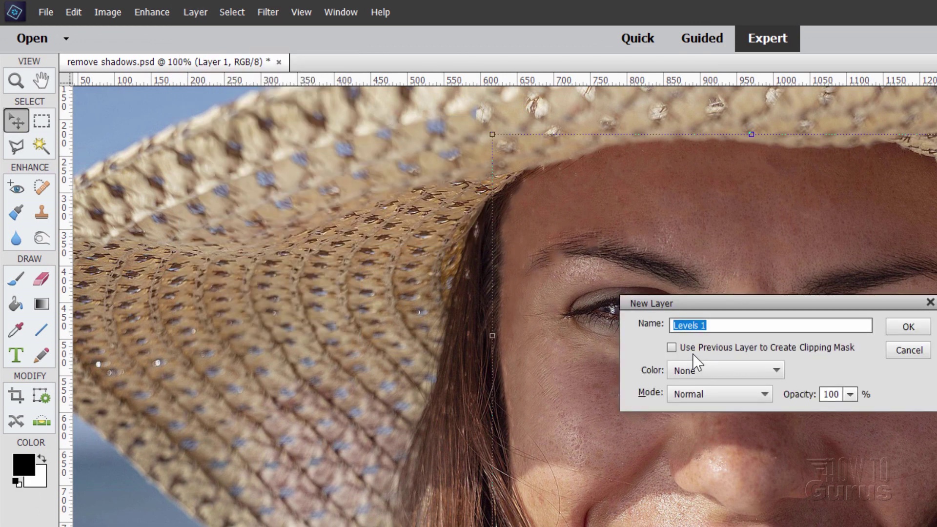
pyautogui.click(672, 347)
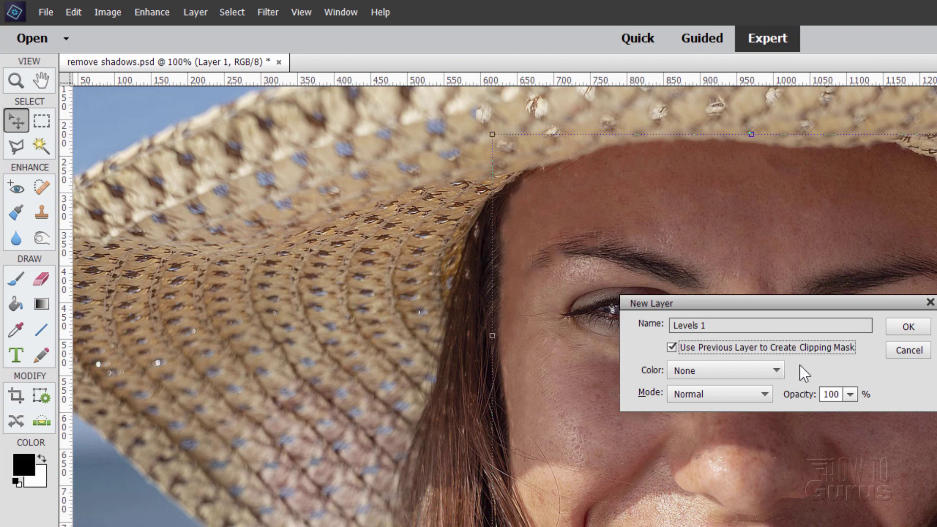
pyautogui.click(899, 333)
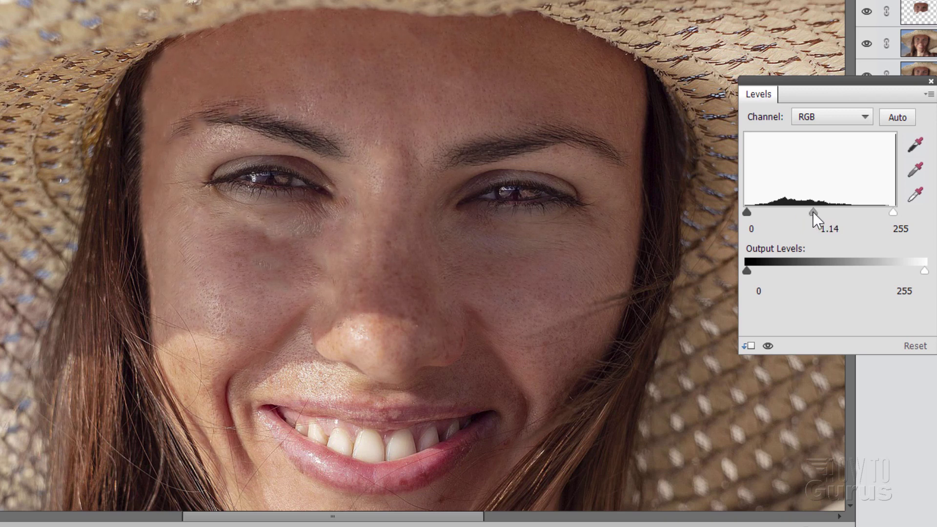
pyautogui.moveTo(810, 211)
pyautogui.mouseDown()
pyautogui.moveTo(788, 215)
pyautogui.moveTo(819, 211)
pyautogui.mouseUp()
pyautogui.moveTo(814, 213)
pyautogui.mouseDown()
pyautogui.moveTo(833, 211)
pyautogui.moveTo(820, 211)
pyautogui.mouseUp()
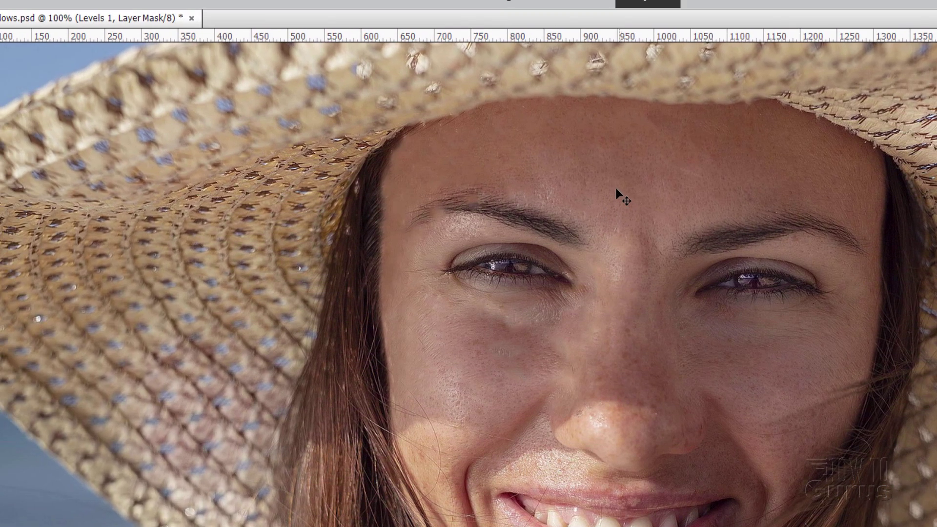
# Step: Add a Hue/Saturation adjustment clipped to Layer 1 with saturation raised to +9
pyautogui.click(195, 12)
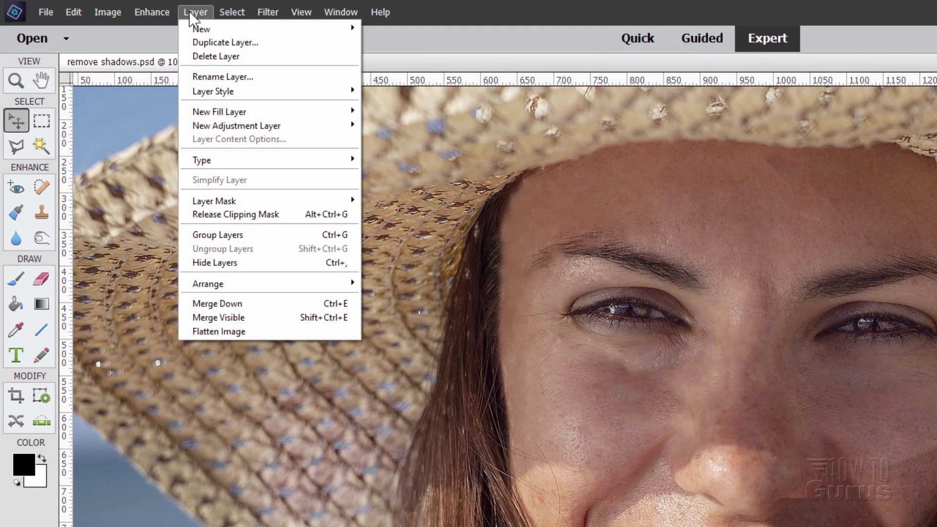
pyautogui.moveTo(252, 126)
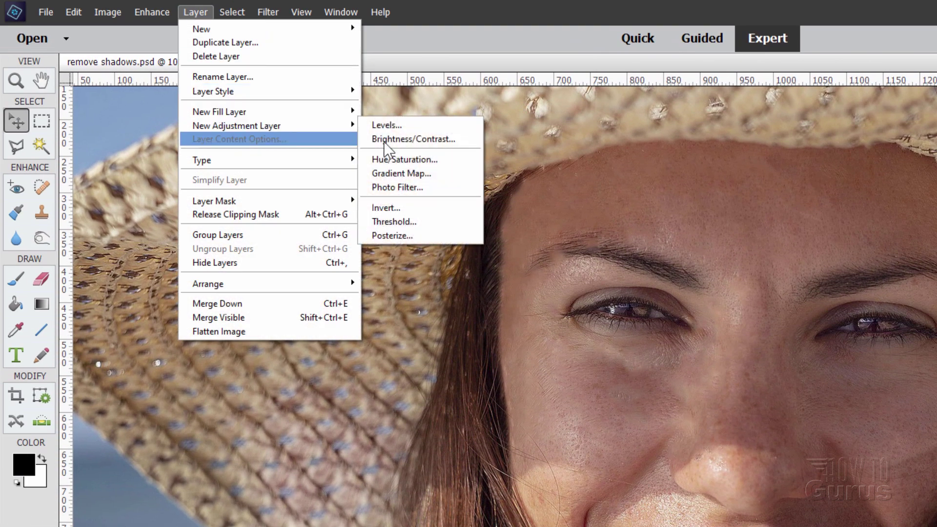
pyautogui.click(417, 161)
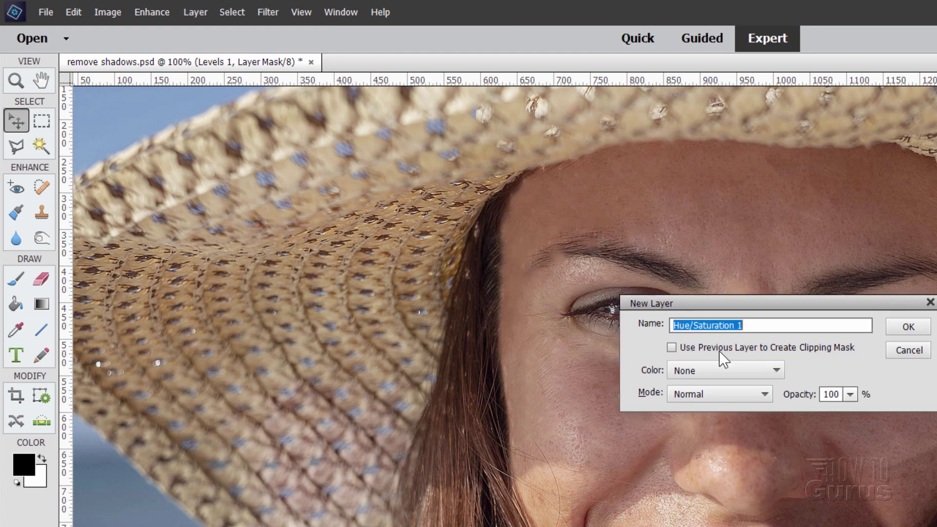
pyautogui.click(673, 349)
pyautogui.click(903, 328)
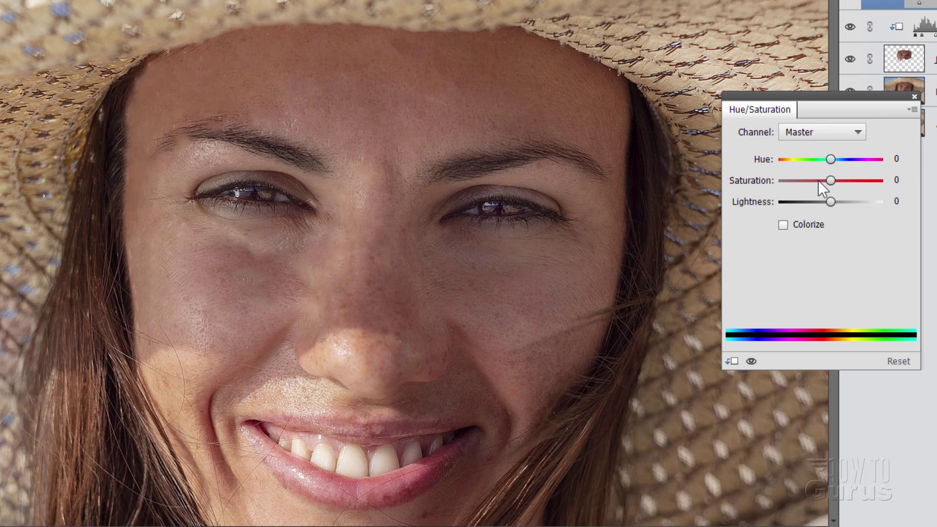
pyautogui.moveTo(832, 182)
pyautogui.mouseDown()
pyautogui.moveTo(868, 181)
pyautogui.moveTo(821, 186)
pyautogui.moveTo(835, 178)
pyautogui.mouseUp()
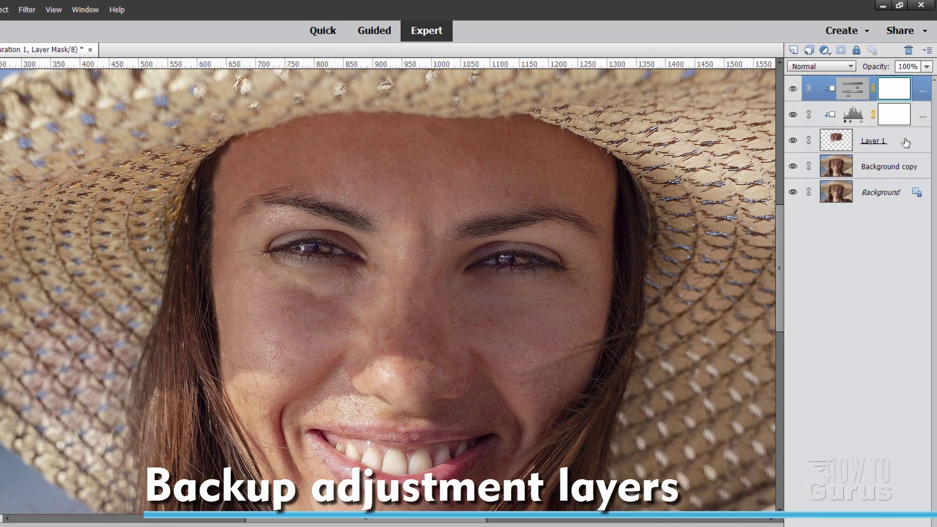
pyautogui.click(912, 117)
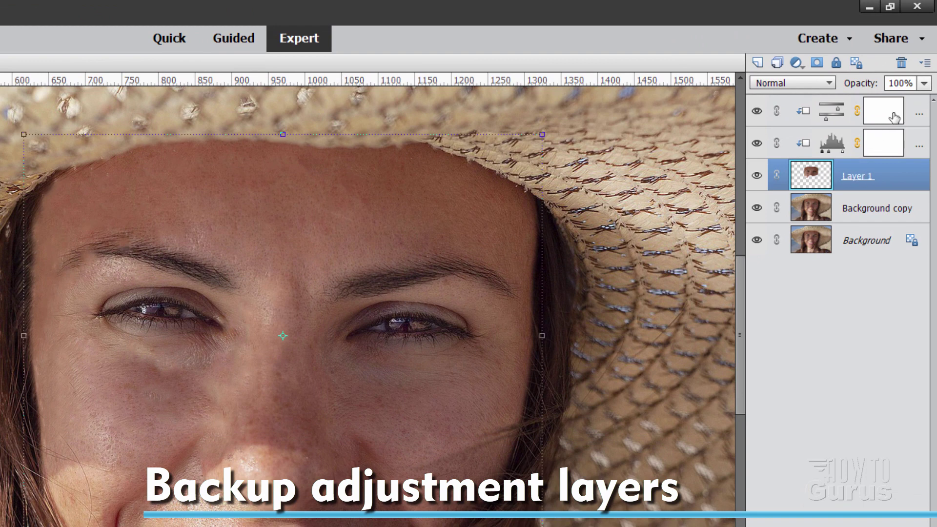
# Step: Duplicate Layer 1 with its Levels and Hue/Saturation adjustments and hide the three copies
pyautogui.click(893, 116)
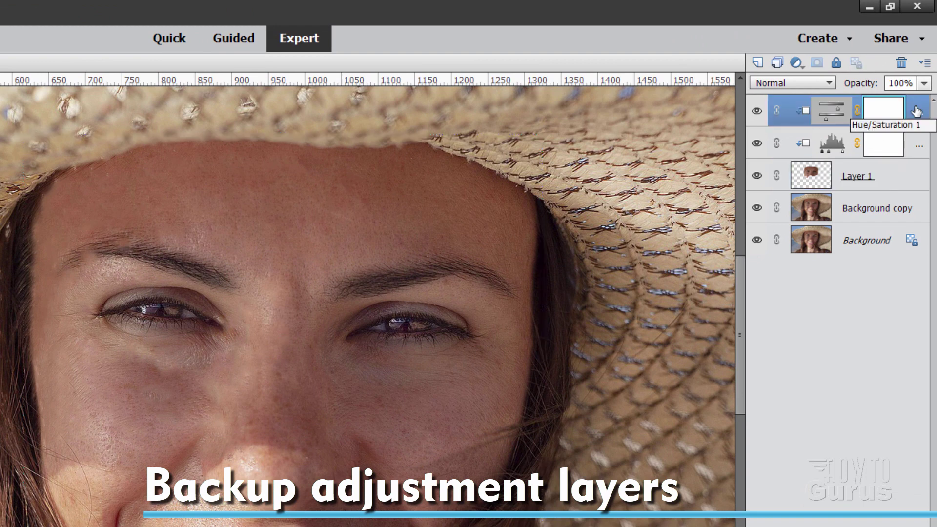
pyautogui.keyDown('shift'); pyautogui.click(899, 176); pyautogui.keyUp('shift')
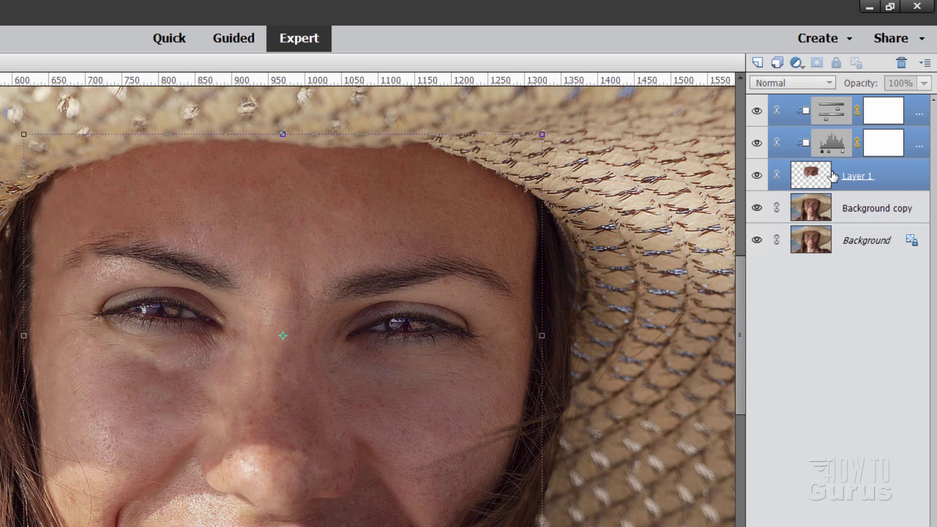
pyautogui.rightClick(880, 178)
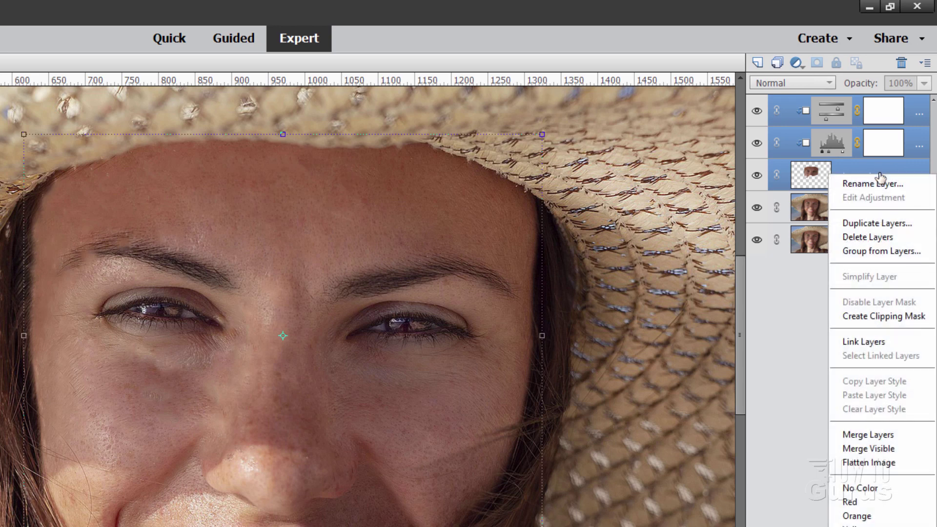
pyautogui.click(878, 223)
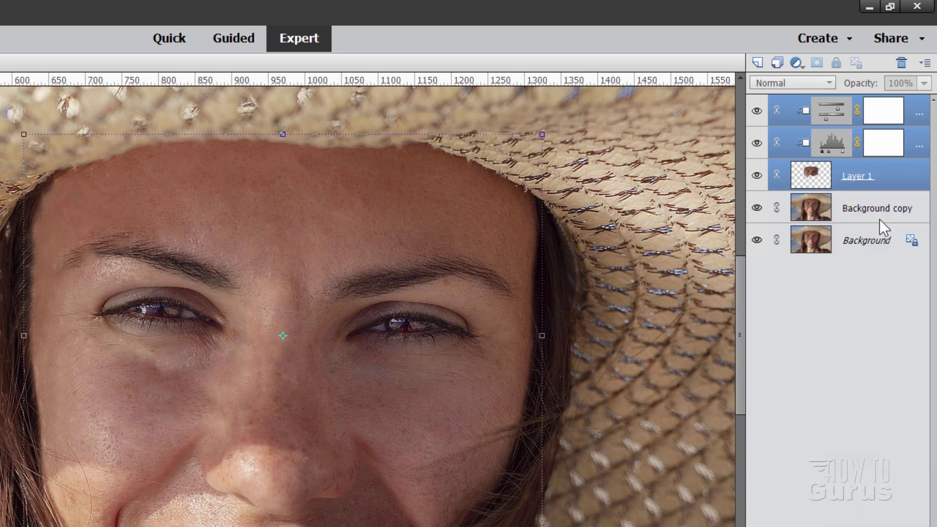
pyautogui.click(373, 239)
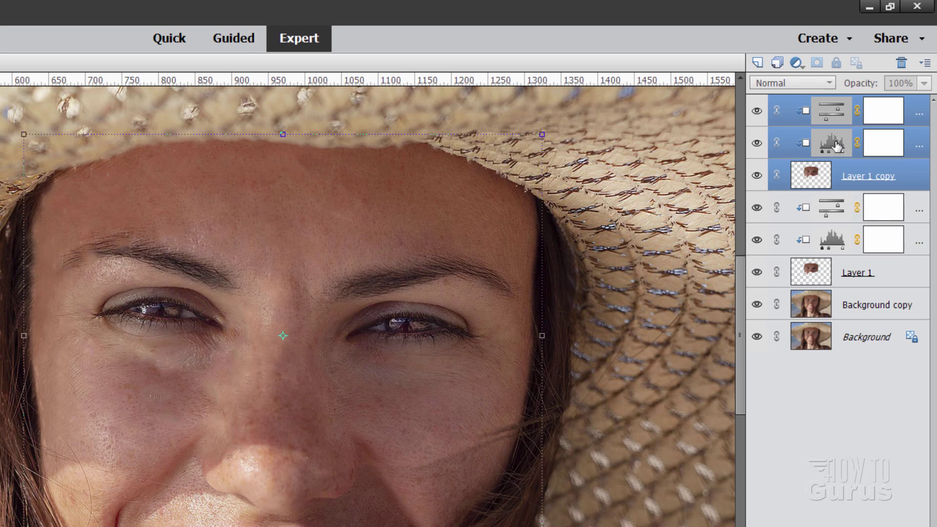
pyautogui.moveTo(757, 110); pyautogui.dragTo(758, 178)
# Step: Merge Layer 1 and its two adjustment layers into Hue/Saturation 1
pyautogui.click(911, 220)
pyautogui.keyDown('shift'); pyautogui.click(891, 274); pyautogui.keyUp('shift')
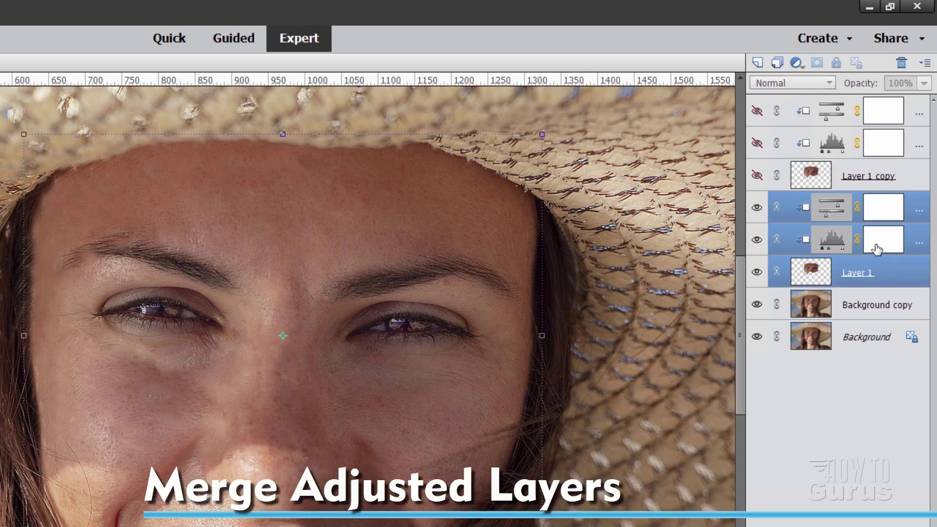
pyautogui.rightClick(920, 238)
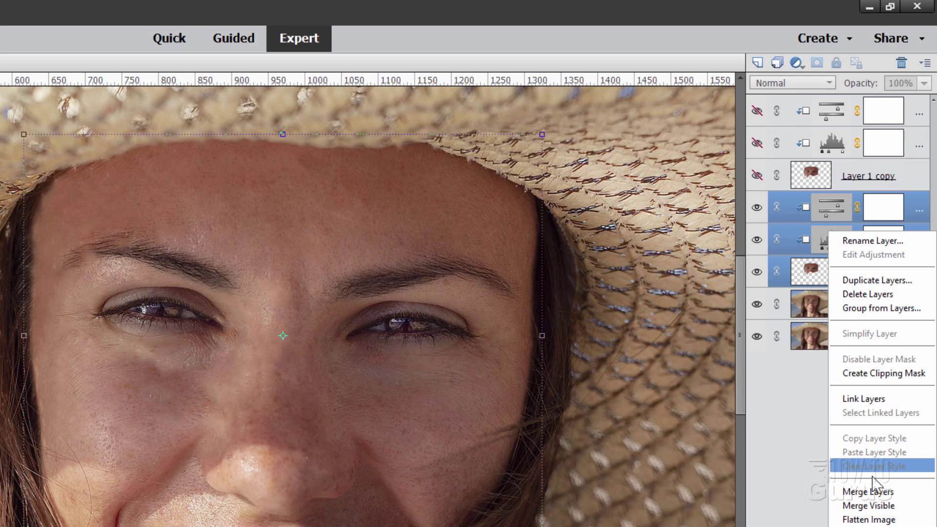
pyautogui.click(860, 493)
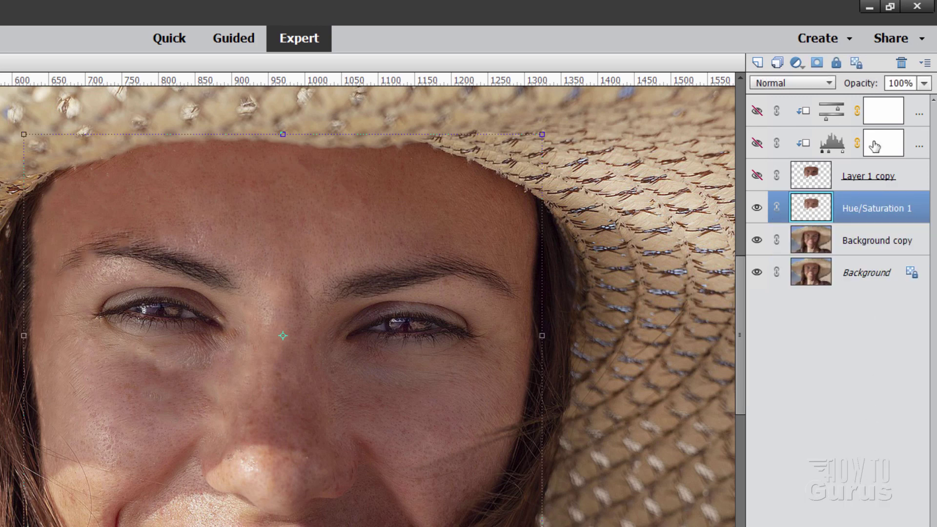
# Step: Duplicate Background copy as Background copy 2 and hide Background copy
pyautogui.click(853, 242)
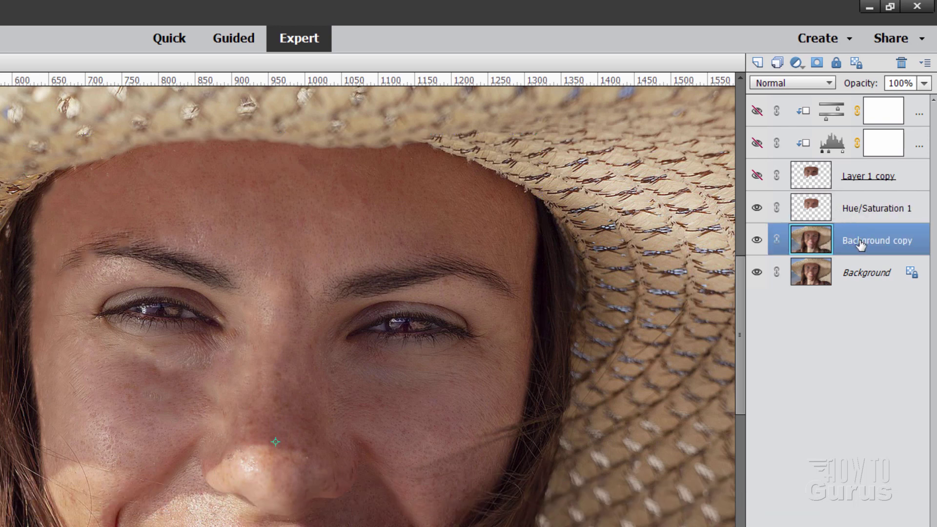
pyautogui.rightClick(849, 242)
pyautogui.click(866, 293)
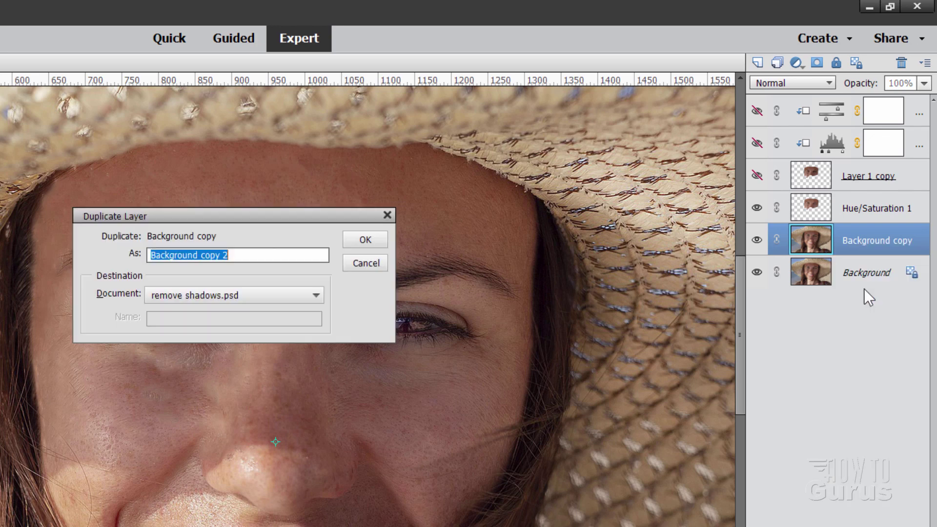
pyautogui.click(384, 239)
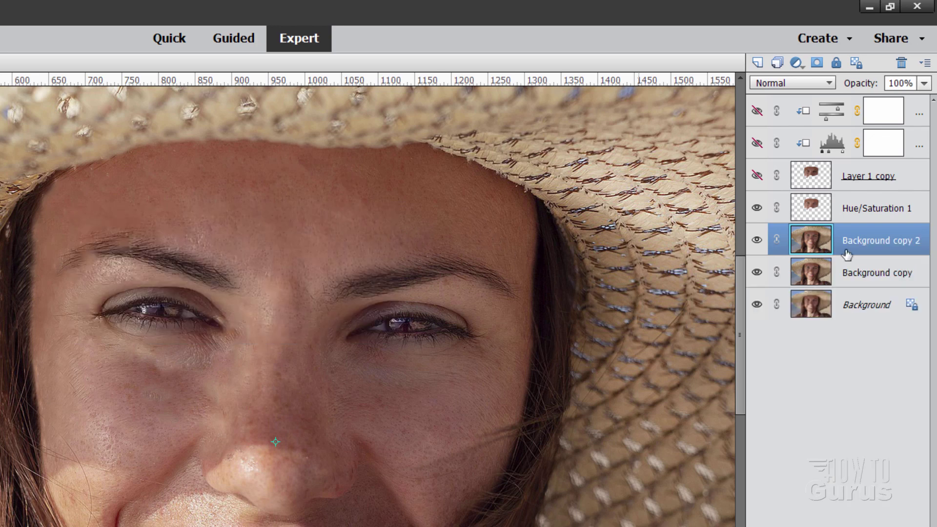
pyautogui.click(757, 272)
pyautogui.click(891, 285)
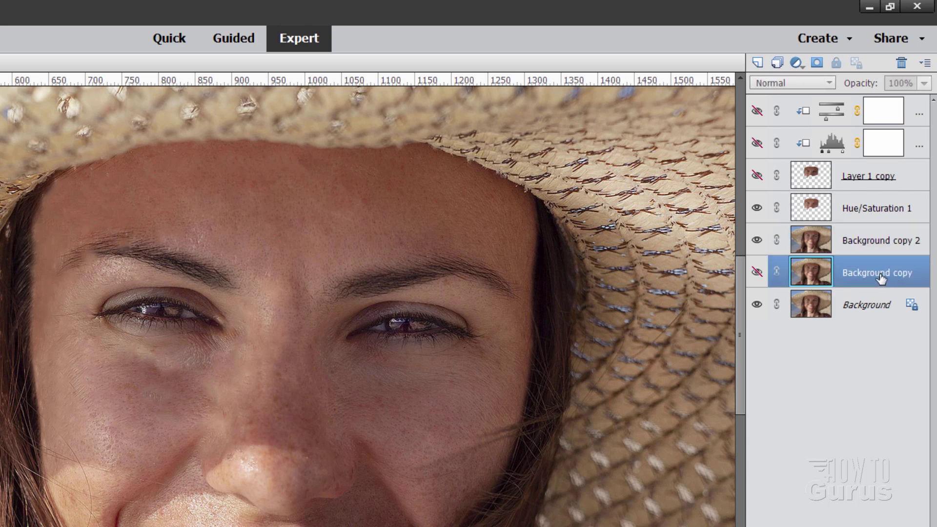
# Step: Select Hue/Saturation 1 together with Background copy 2 and merge them
pyautogui.click(861, 241)
pyautogui.click(858, 215)
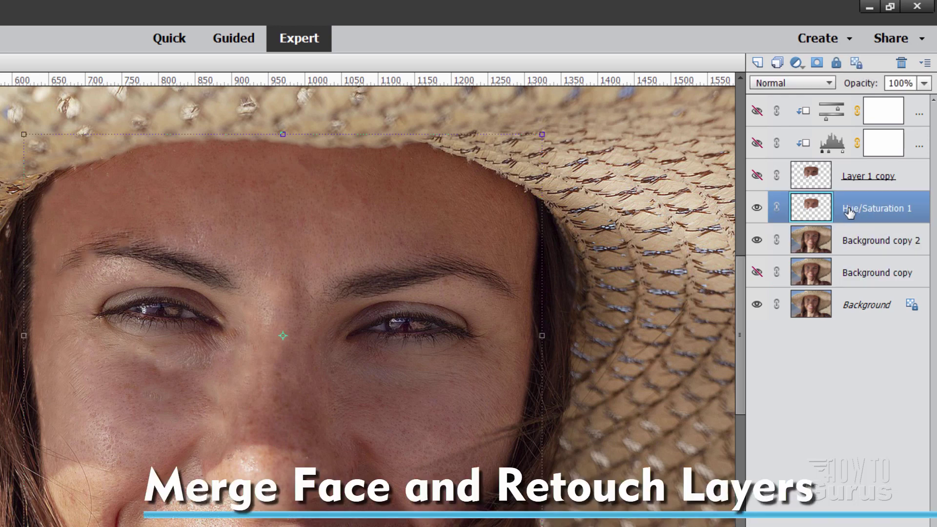
pyautogui.keyDown('ctrl'); pyautogui.click(862, 244); pyautogui.keyUp('ctrl')
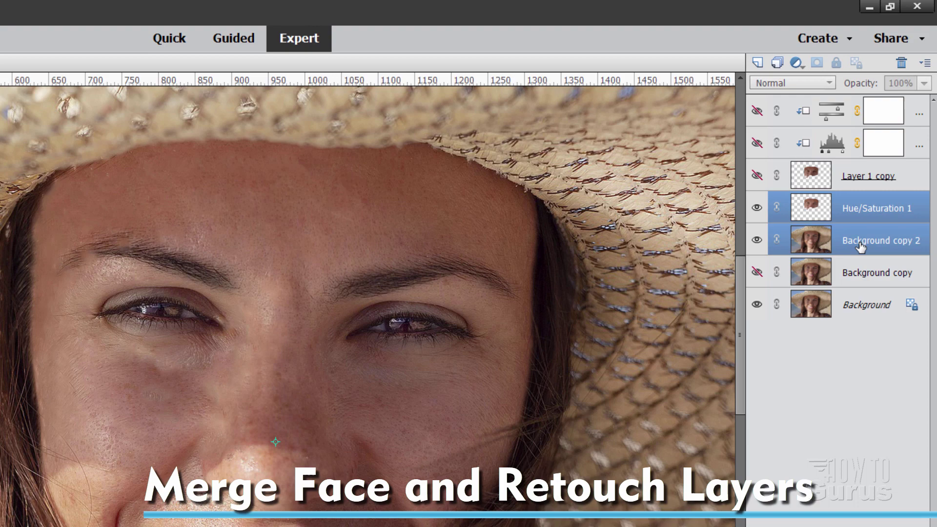
pyautogui.rightClick(850, 214)
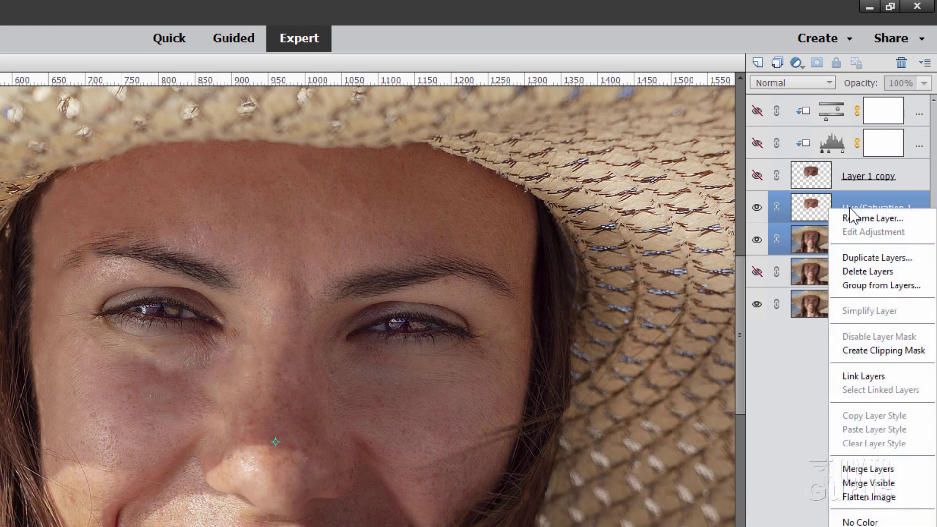
pyautogui.click(880, 467)
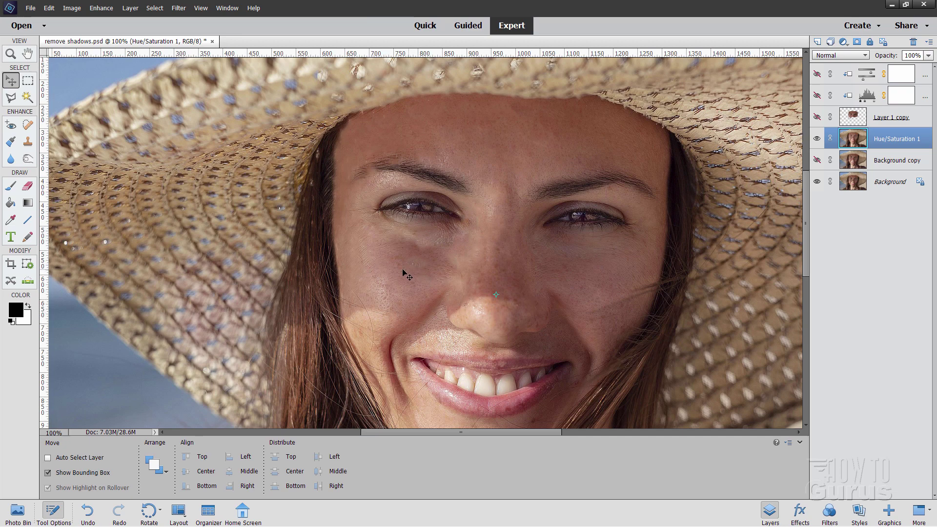
# Step: Spot-heal the dark blotches on the cheek and nose, then fit the photo to the screen
pyautogui.click(28, 124)
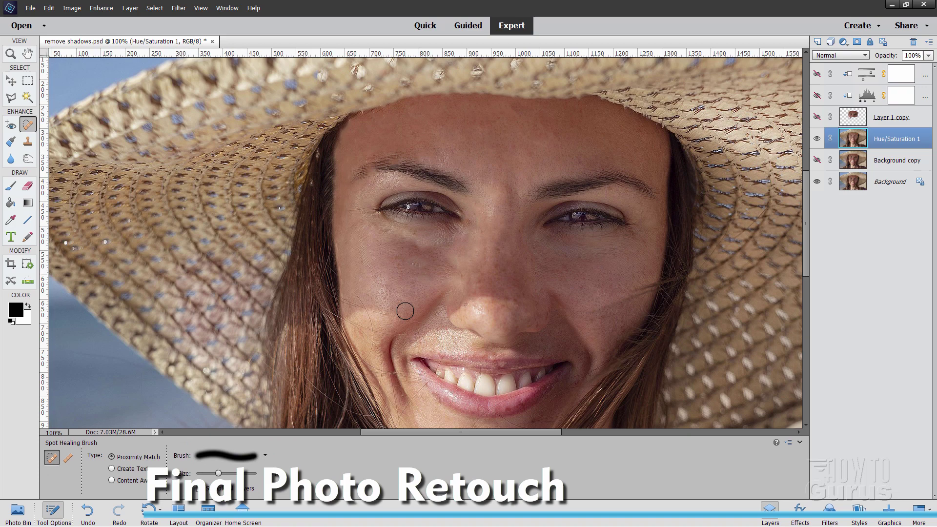
pyautogui.moveTo(372, 314)
pyautogui.mouseDown()
pyautogui.moveTo(396, 317)
pyautogui.moveTo(373, 307)
pyautogui.moveTo(348, 322)
pyautogui.moveTo(381, 314)
pyautogui.moveTo(368, 305)
pyautogui.moveTo(355, 317)
pyautogui.moveTo(382, 325)
pyautogui.moveTo(380, 314)
pyautogui.moveTo(397, 329)
pyautogui.moveTo(364, 319)
pyautogui.moveTo(386, 313)
pyautogui.moveTo(421, 340)
pyautogui.moveTo(352, 317)
pyautogui.mouseUp()
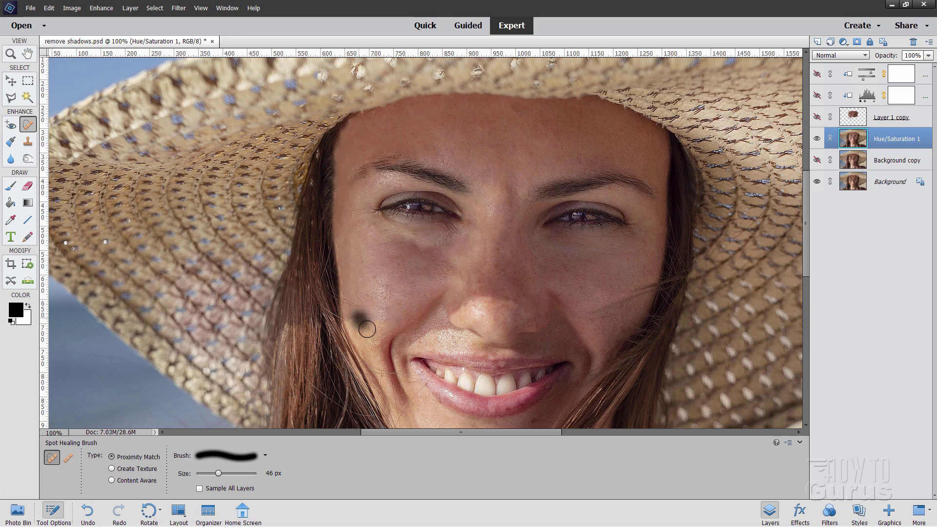
pyautogui.moveTo(488, 307)
pyautogui.mouseDown()
pyautogui.moveTo(459, 305)
pyautogui.moveTo(522, 303)
pyautogui.mouseUp()
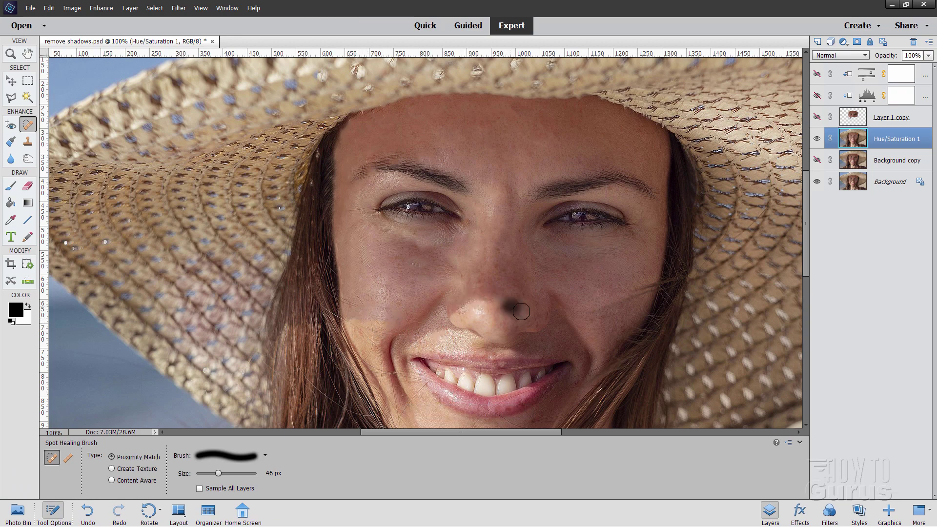
pyautogui.click(599, 343)
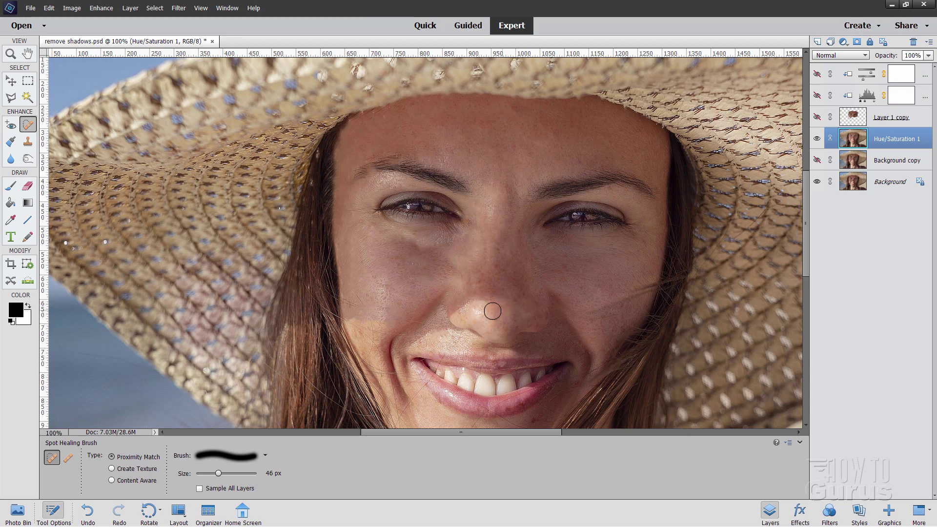
pyautogui.click(11, 54)
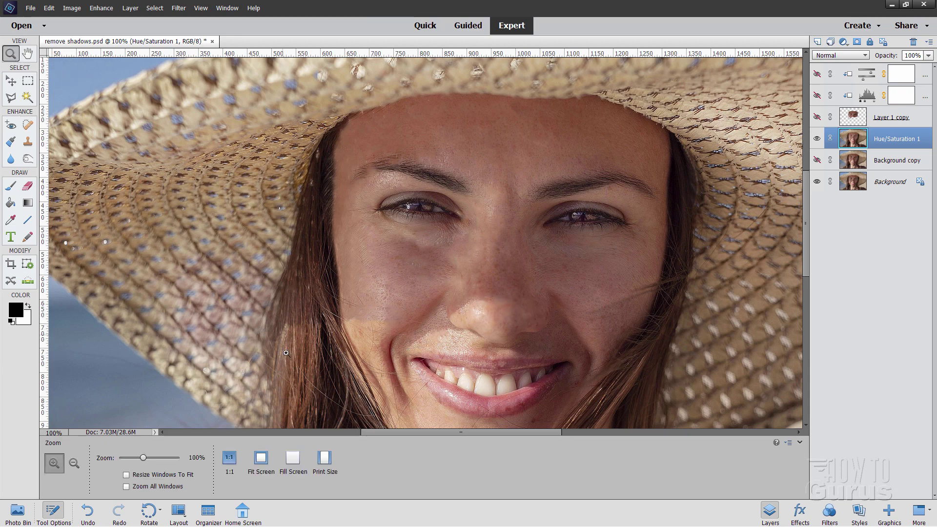
pyautogui.click(263, 459)
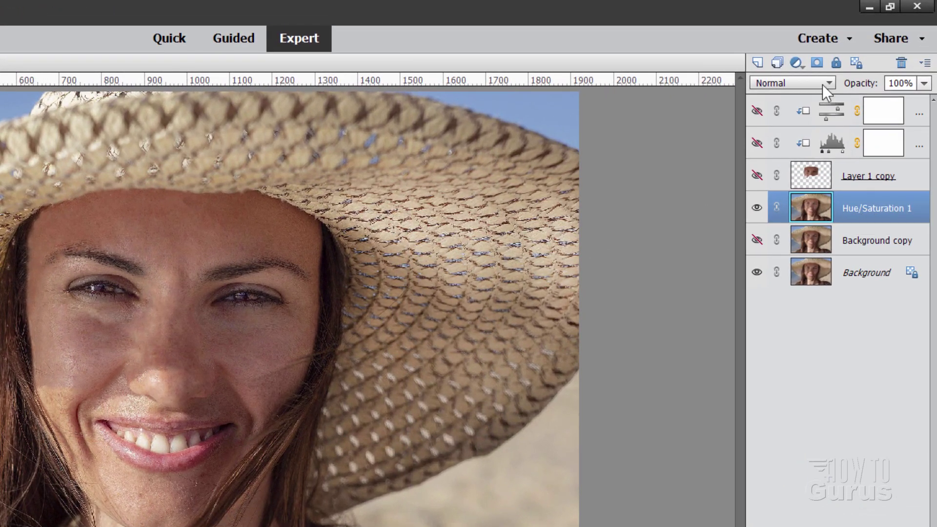
# Step: Add a layer mask to Hue/Saturation 1 and brush black at 45% over the right cheek edge
pyautogui.click(816, 62)
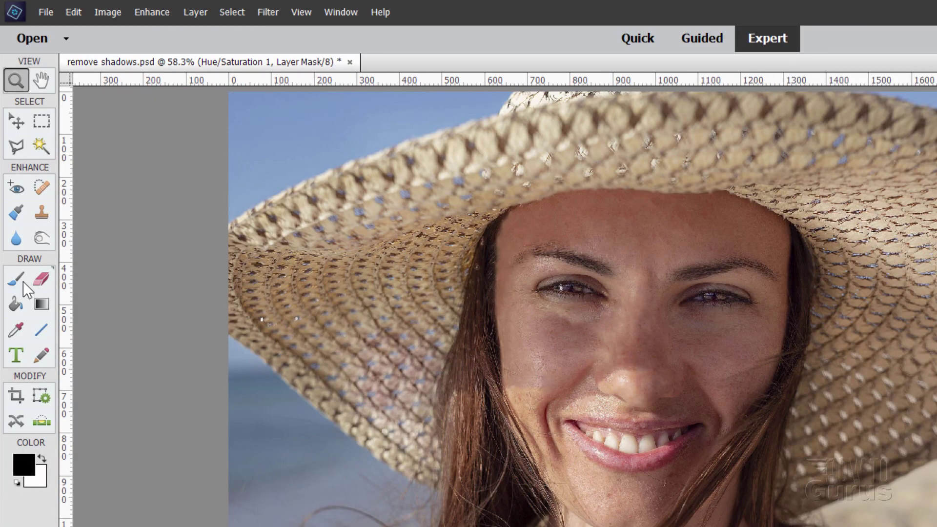
pyautogui.click(19, 280)
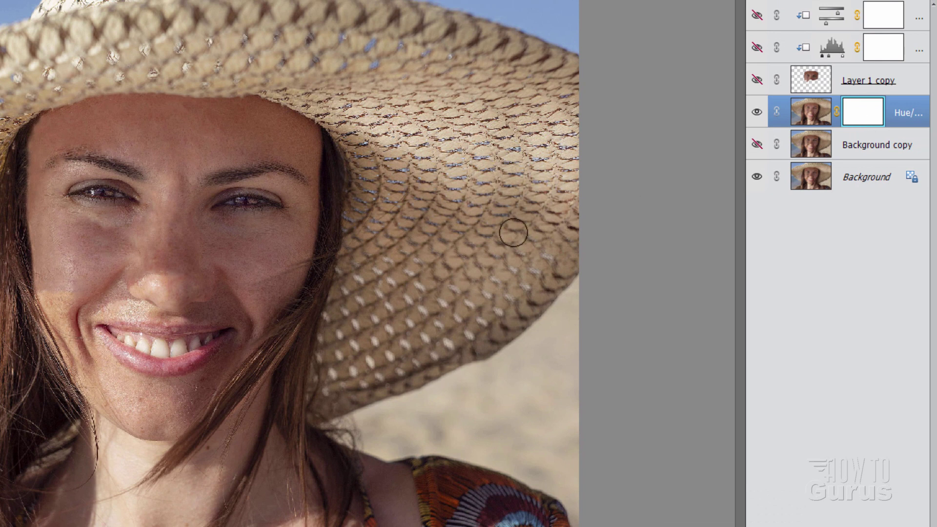
pyautogui.moveTo(259, 280)
pyautogui.mouseDown()
pyautogui.moveTo(254, 288)
pyautogui.moveTo(299, 263)
pyautogui.moveTo(252, 293)
pyautogui.moveTo(292, 268)
pyautogui.moveTo(255, 272)
pyautogui.moveTo(322, 262)
pyautogui.moveTo(285, 274)
pyautogui.mouseUp()
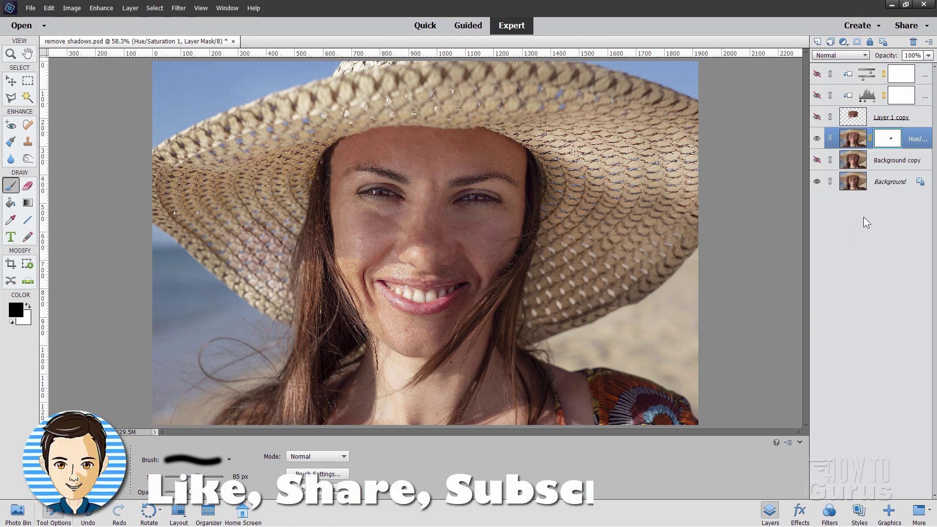
pyautogui.click(817, 140)
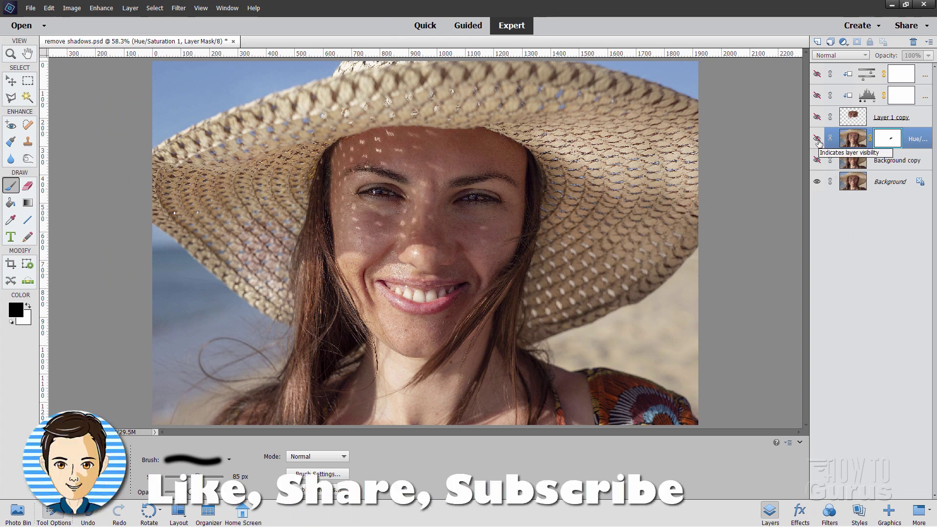
pyautogui.click(817, 140)
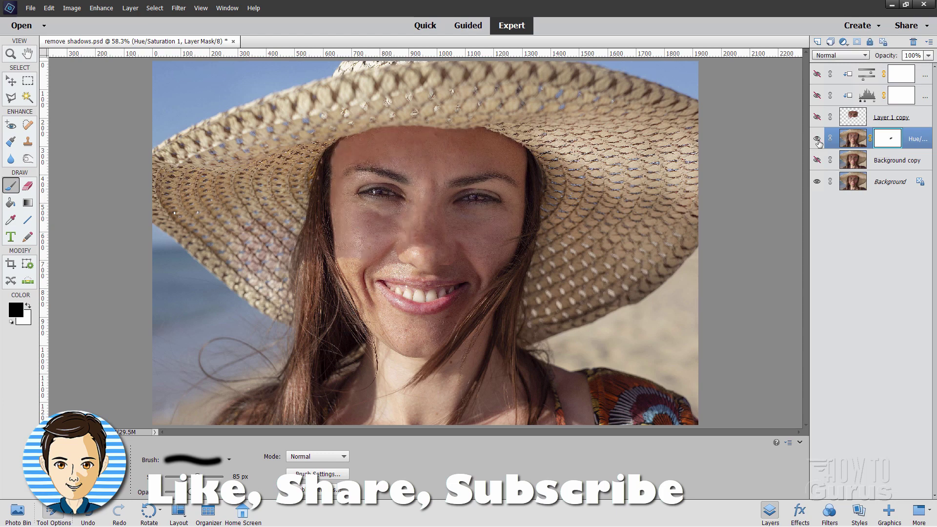